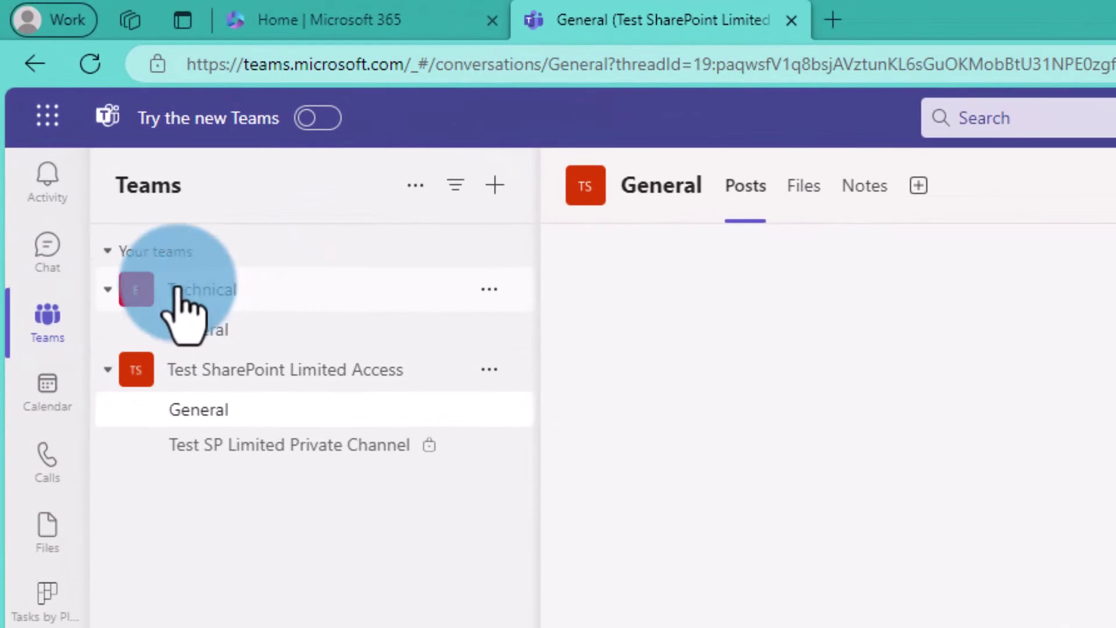
# Start creating a new Teams team from scratch through the Create team option
pyautogui.moveTo(178, 302); pyautogui.dragTo(302, 331)
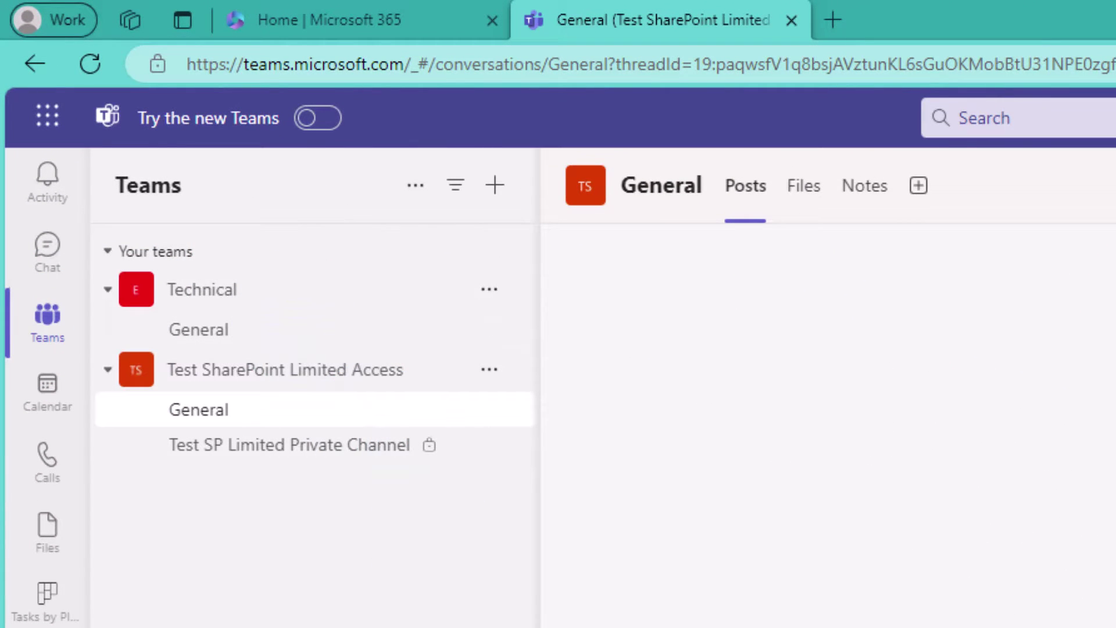
pyautogui.click(493, 184)
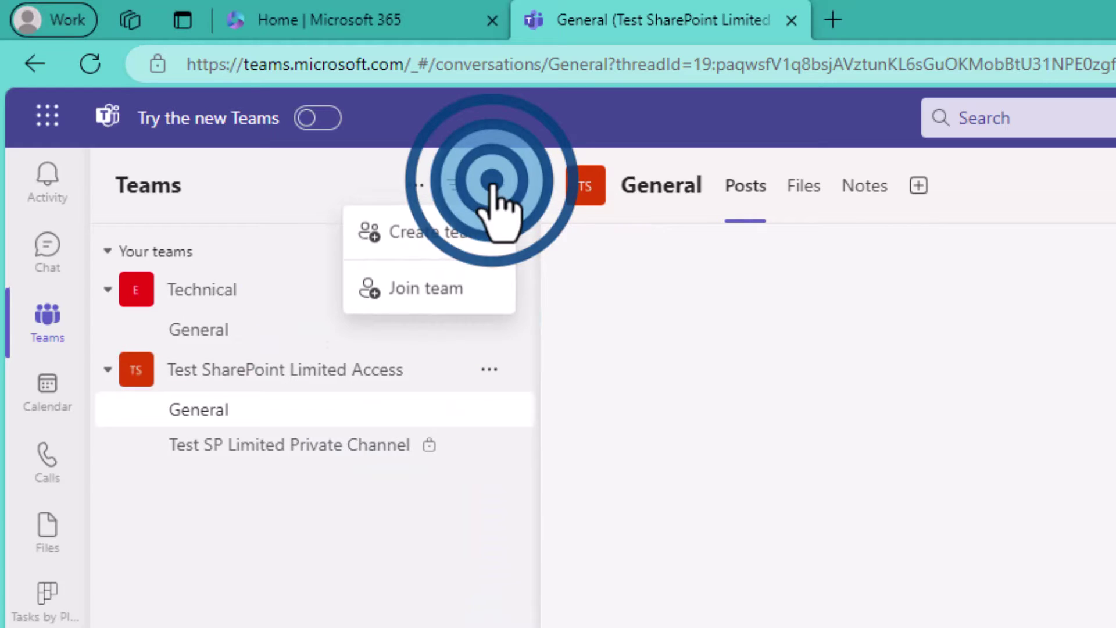
pyautogui.click(435, 227)
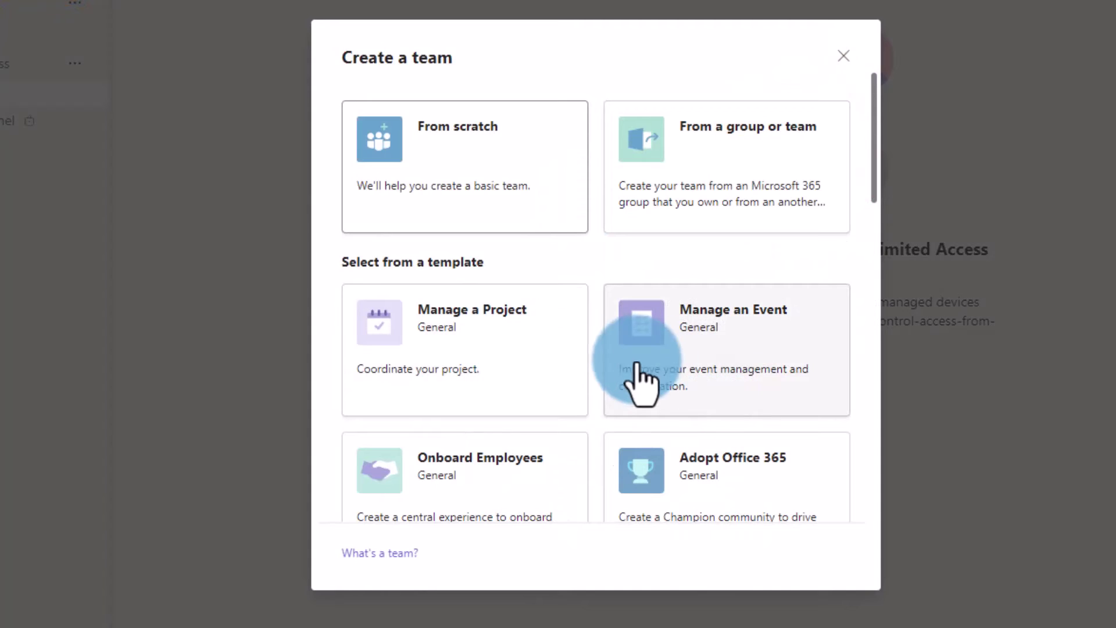
pyautogui.click(490, 195)
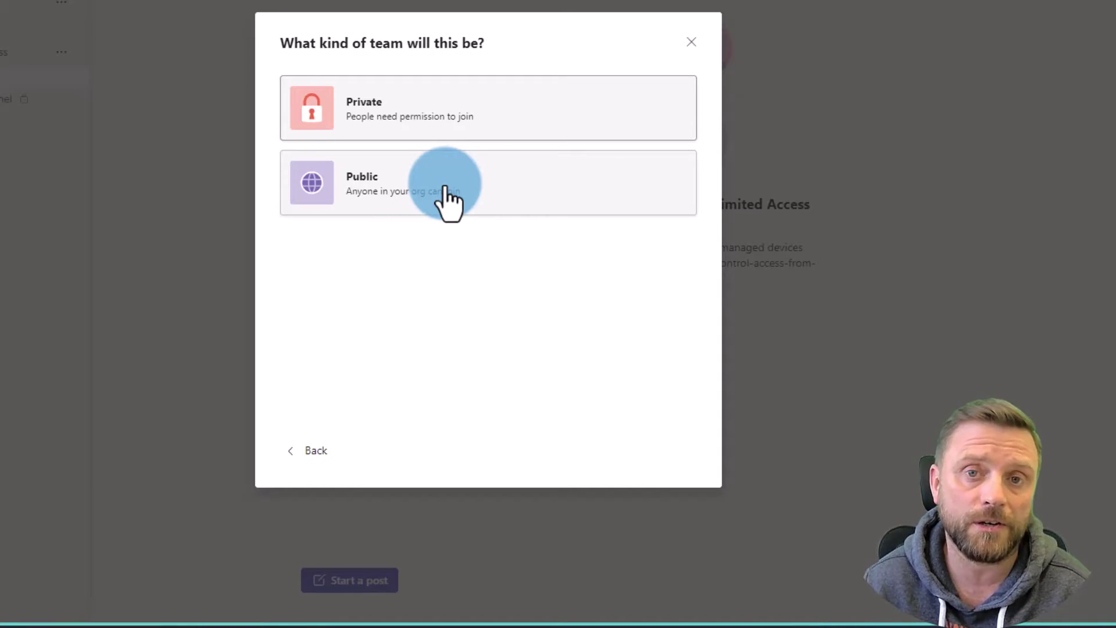
# Create a private team named 'Tech Tips'
pyautogui.click(465, 109)
pyautogui.click(443, 120)
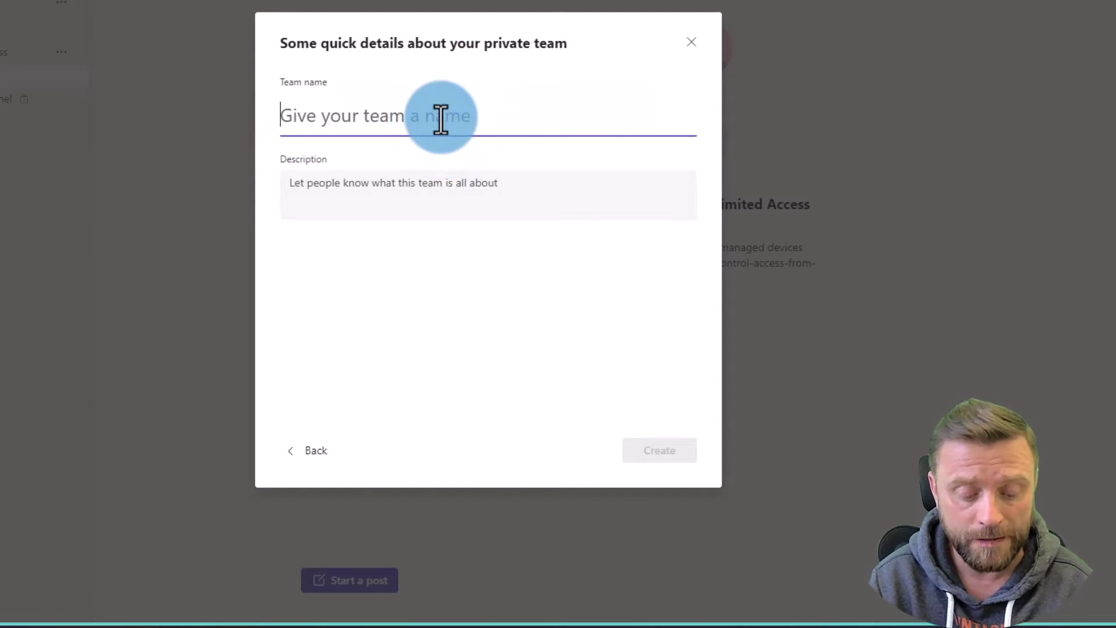
pyautogui.write('Tech Tec')
pyautogui.press('BackSpace')
pyautogui.press('BackSpace')
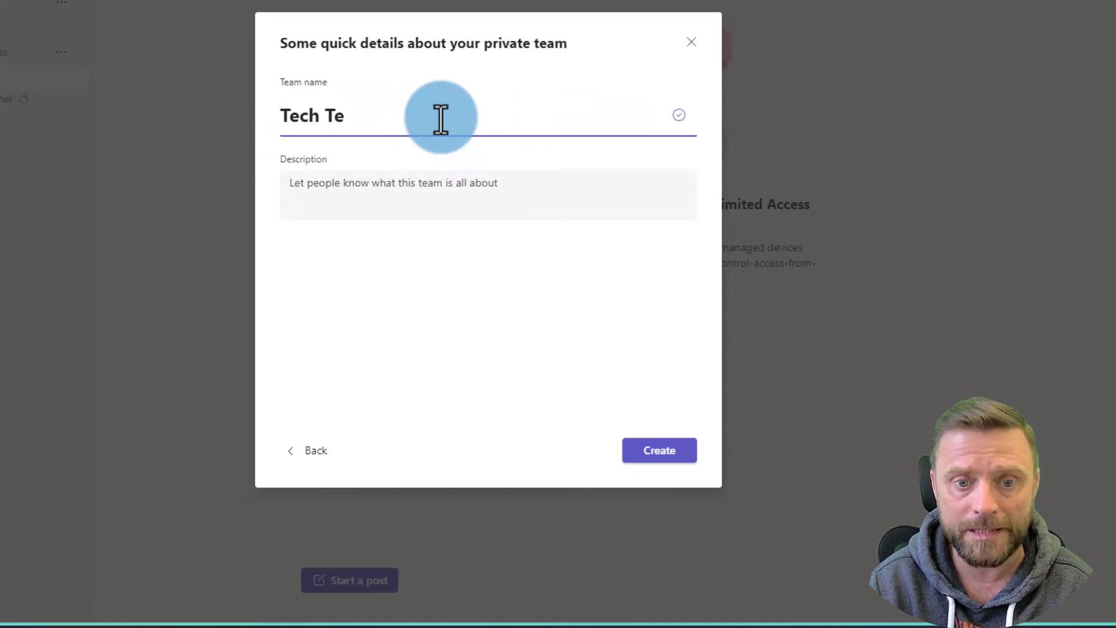
pyautogui.write('ips')
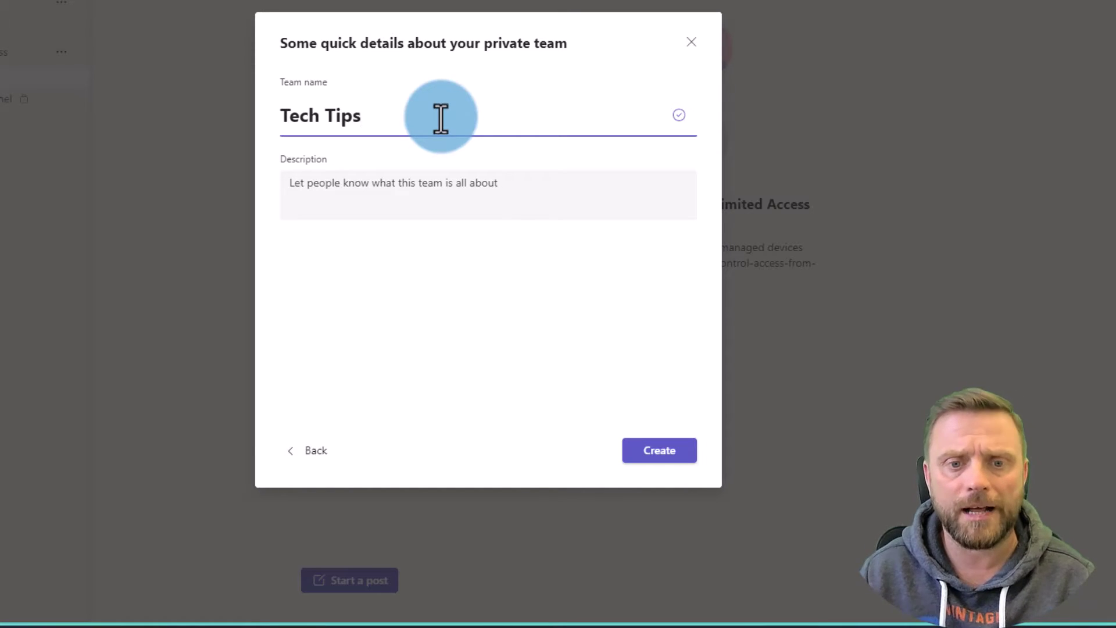
pyautogui.click(670, 465)
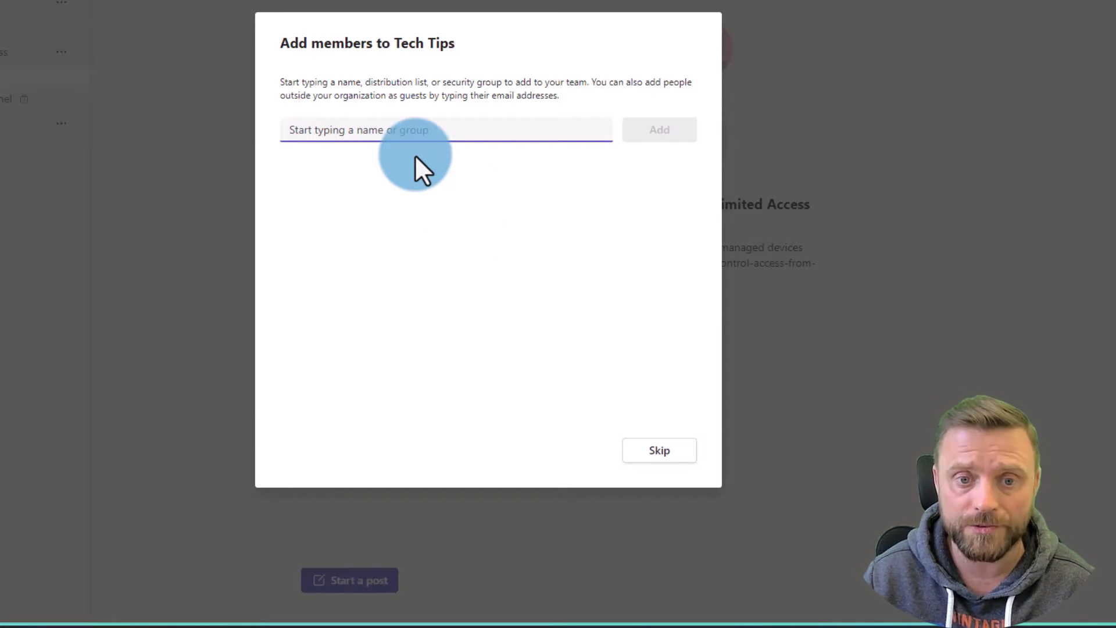
# Add the suggested colleague to Tech Tips with the Member role, then close the dialog
pyautogui.write('m')
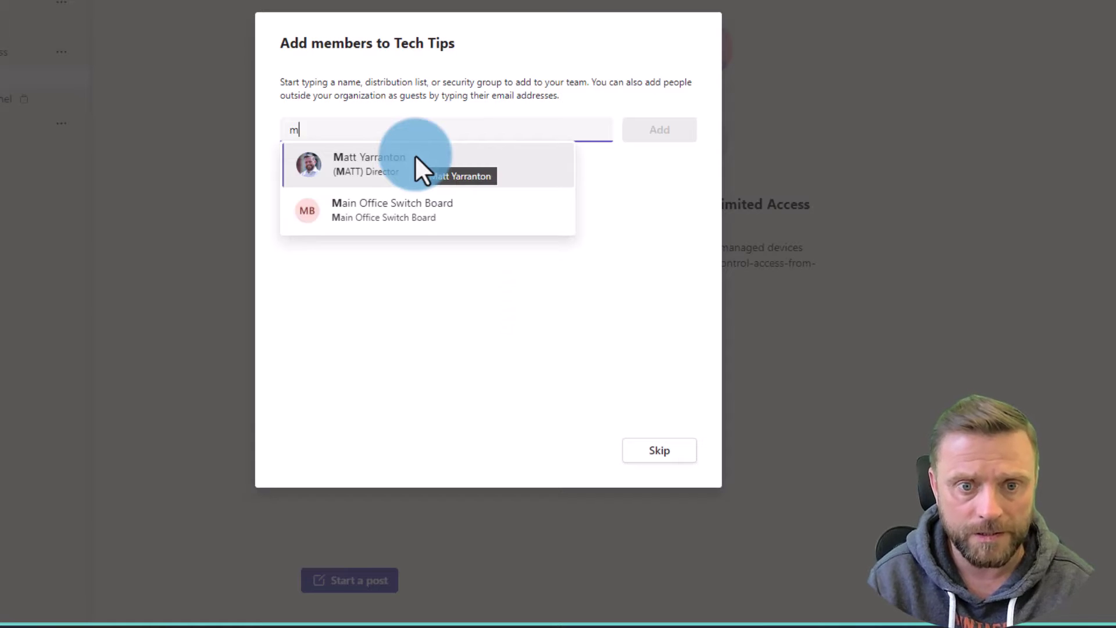
pyautogui.click(407, 162)
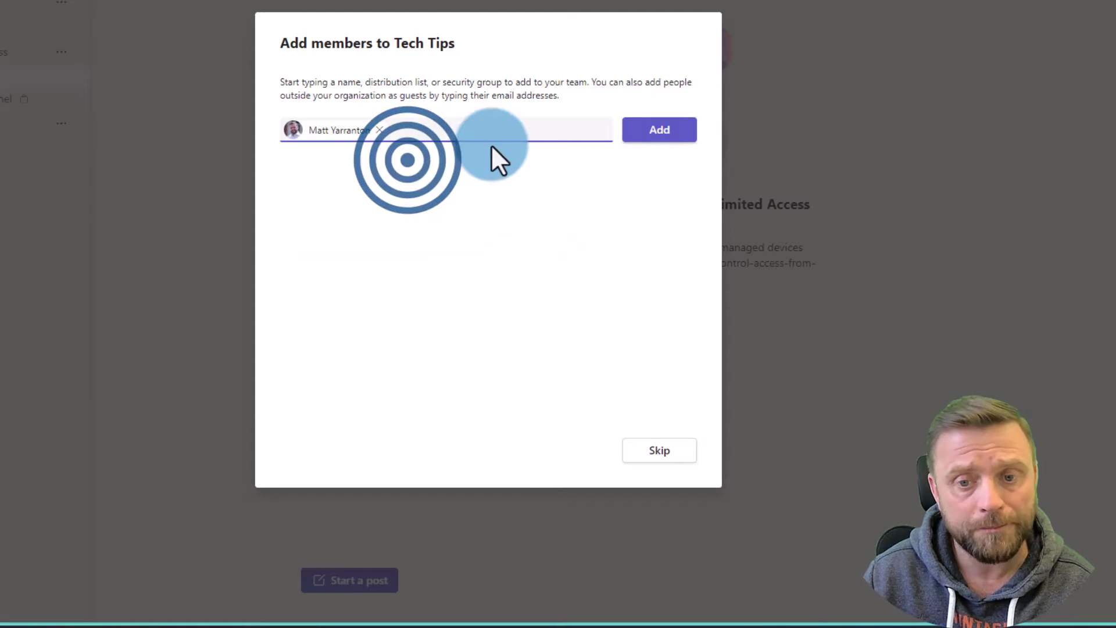
pyautogui.click(650, 139)
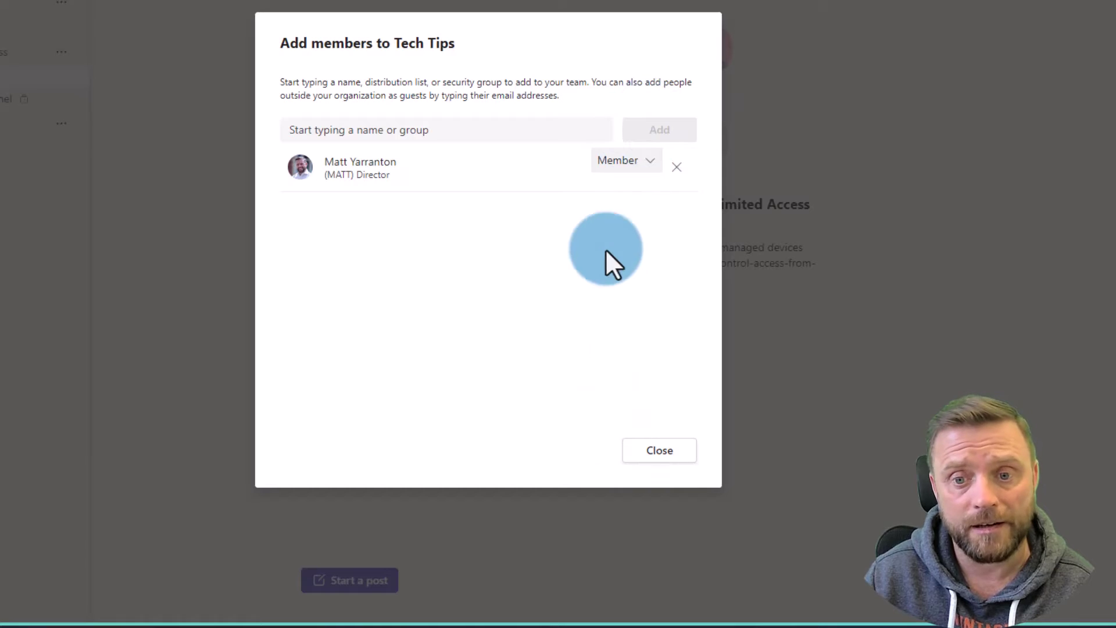
pyautogui.click(627, 165)
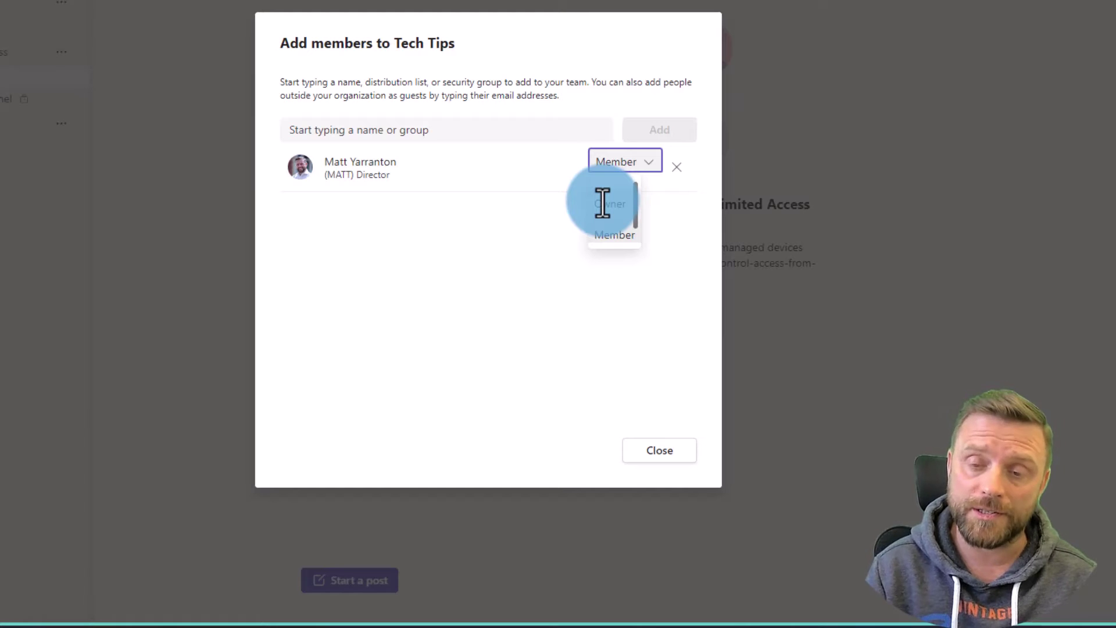
pyautogui.click(599, 235)
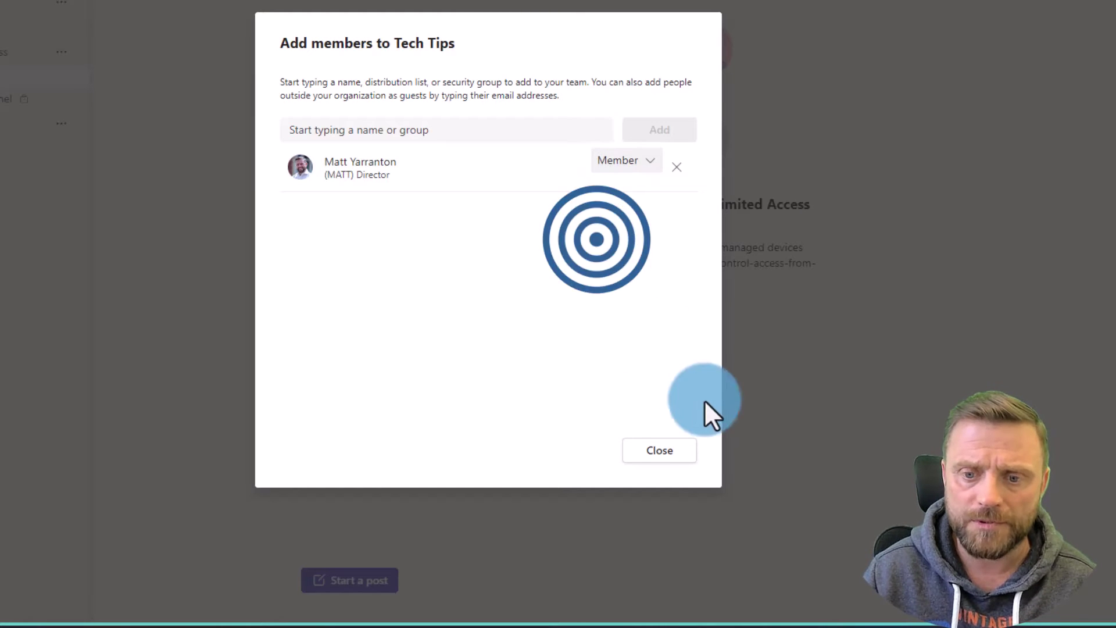
pyautogui.click(664, 462)
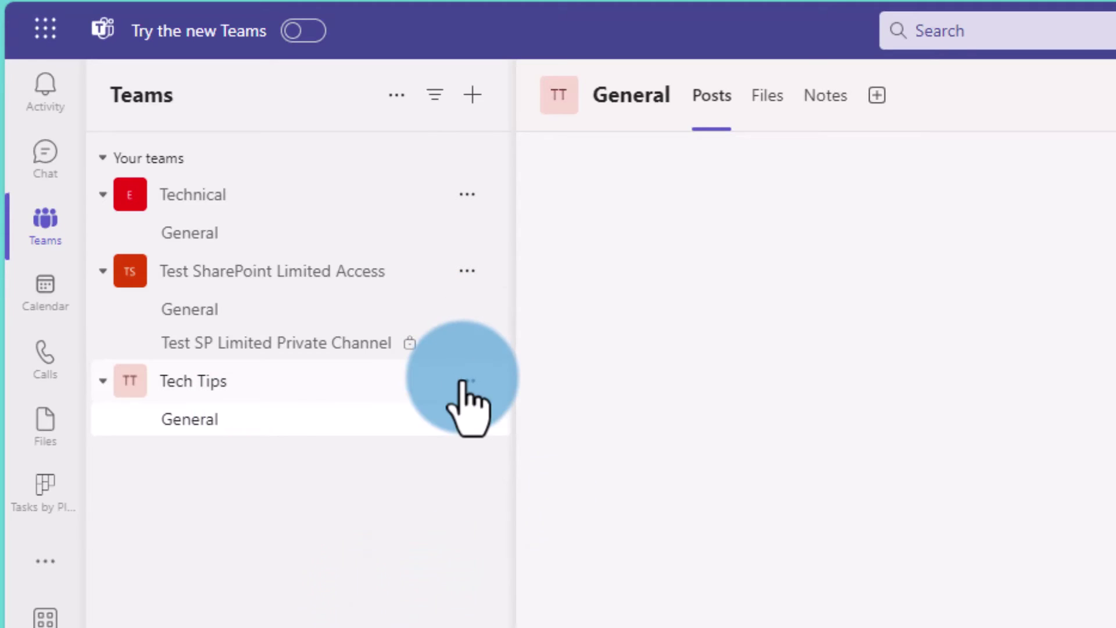
# Add a private channel named 'Finance' to the Tech Tips team
pyautogui.click(465, 381)
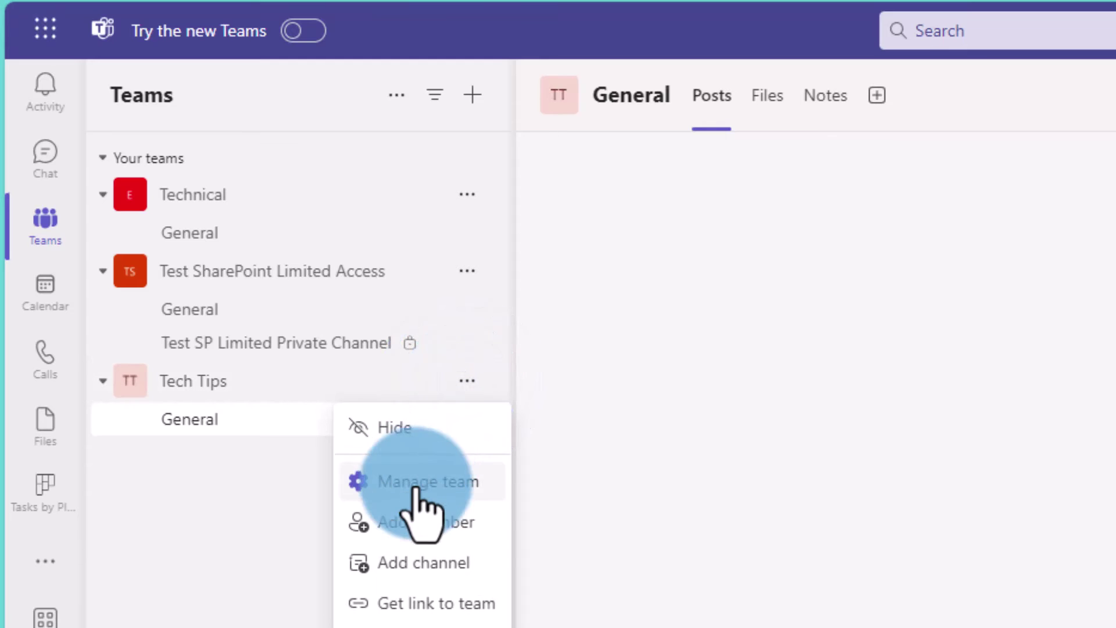
pyautogui.click(367, 561)
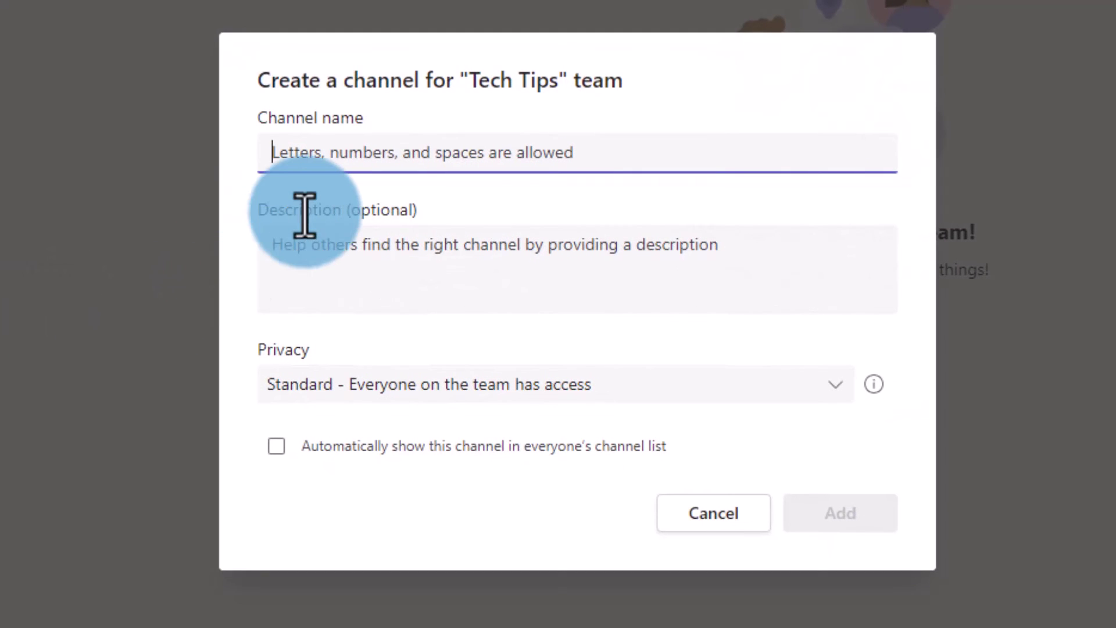
pyautogui.write('Fina')
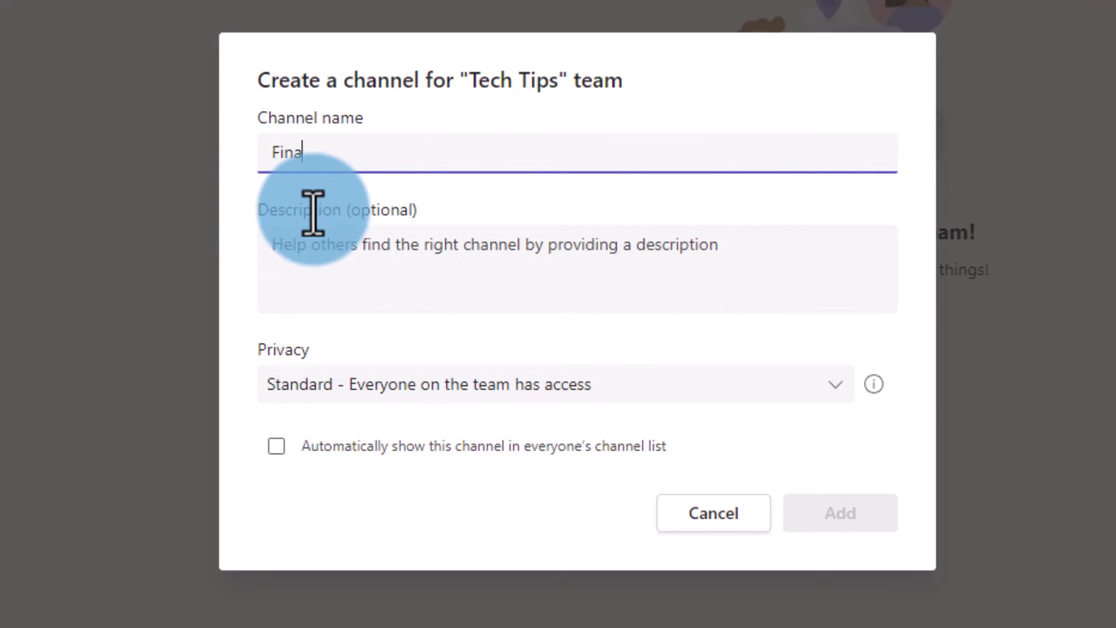
pyautogui.write('nce')
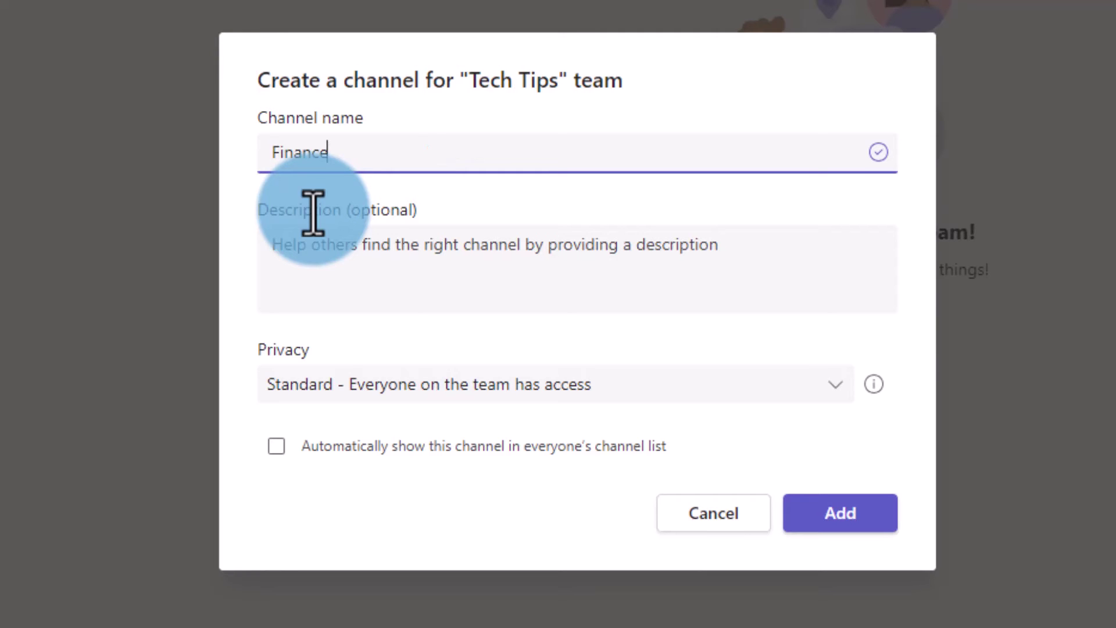
pyautogui.click(357, 388)
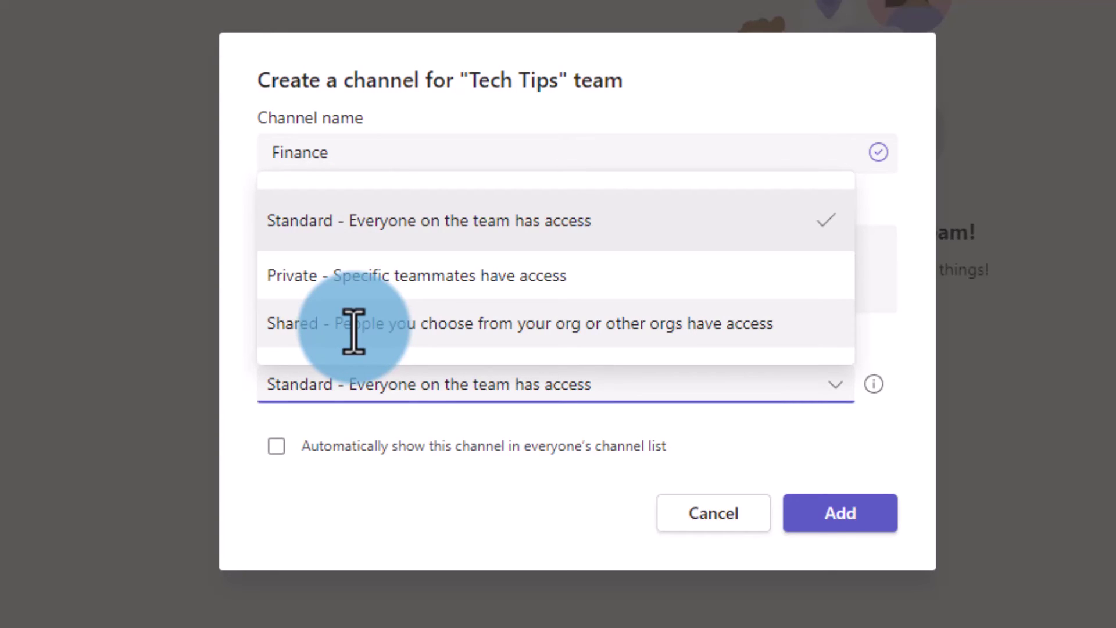
pyautogui.click(378, 276)
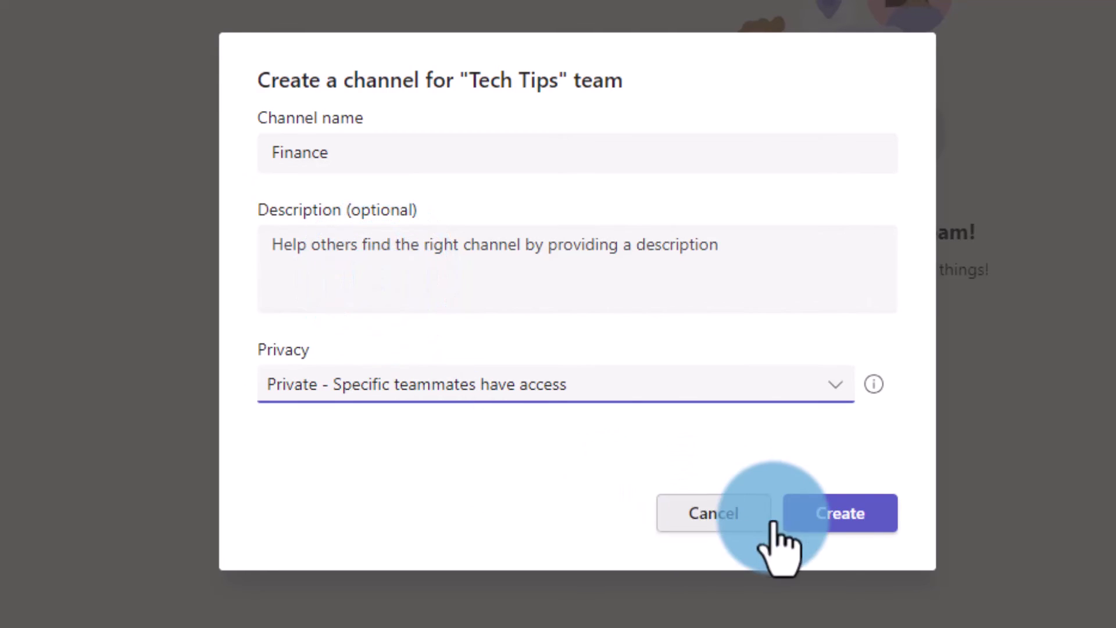
pyautogui.click(830, 519)
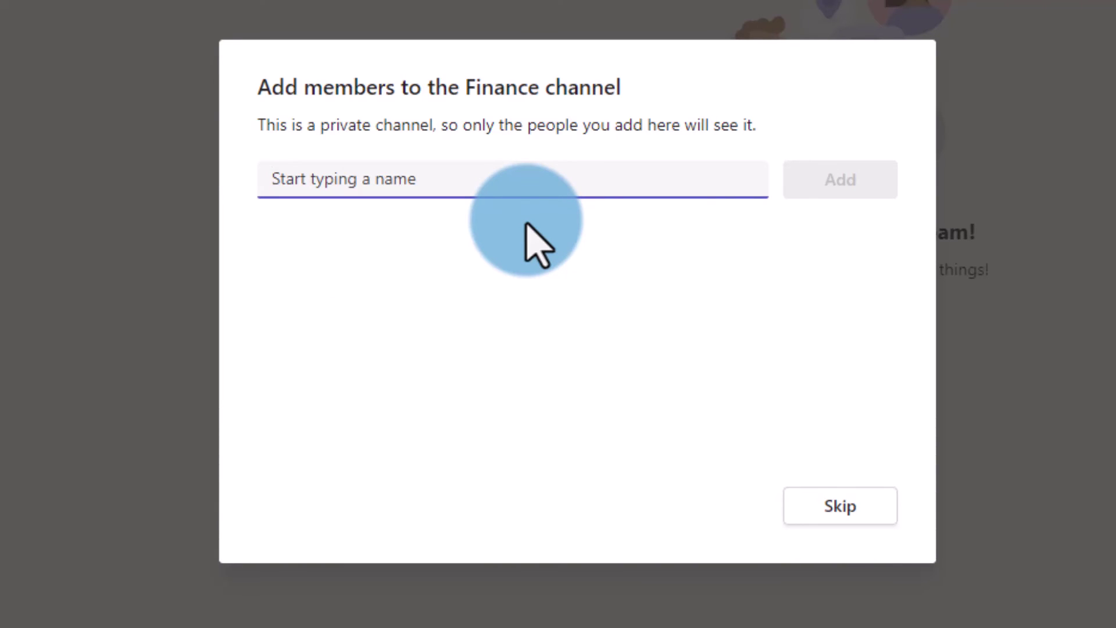
# Search for colleagues' names without finding a match, clear the search, and skip adding Finance channel members
pyautogui.write('matt')
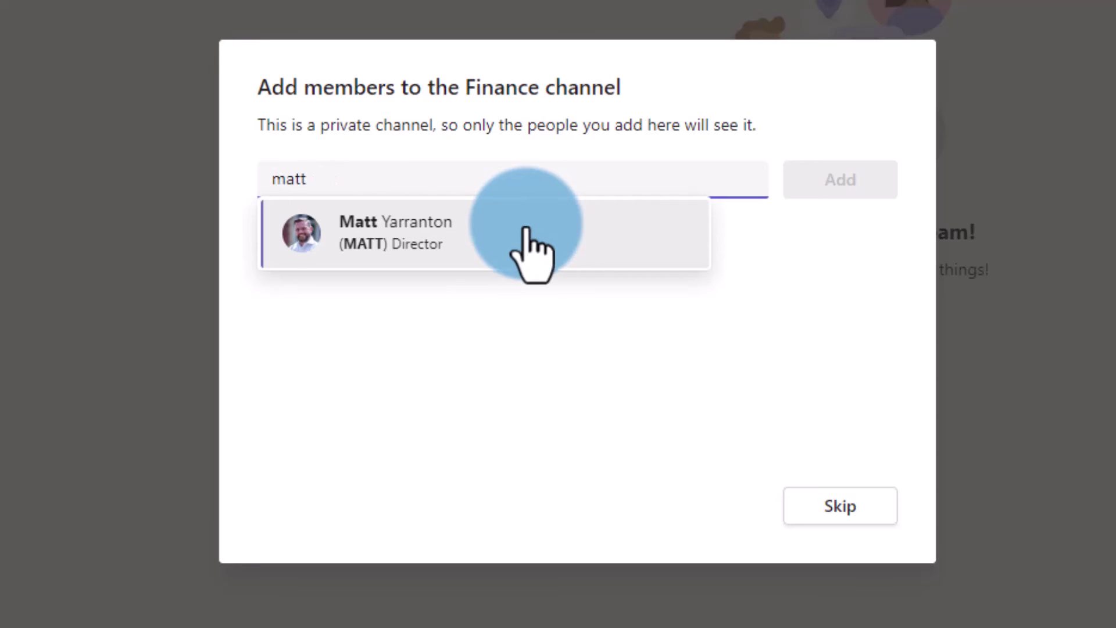
pyautogui.doubleClick(387, 186)
pyautogui.press('BackSpace')
pyautogui.write('gow')
pyautogui.press('BackSpace')
pyautogui.press('BackSpace')
pyautogui.write('eor')
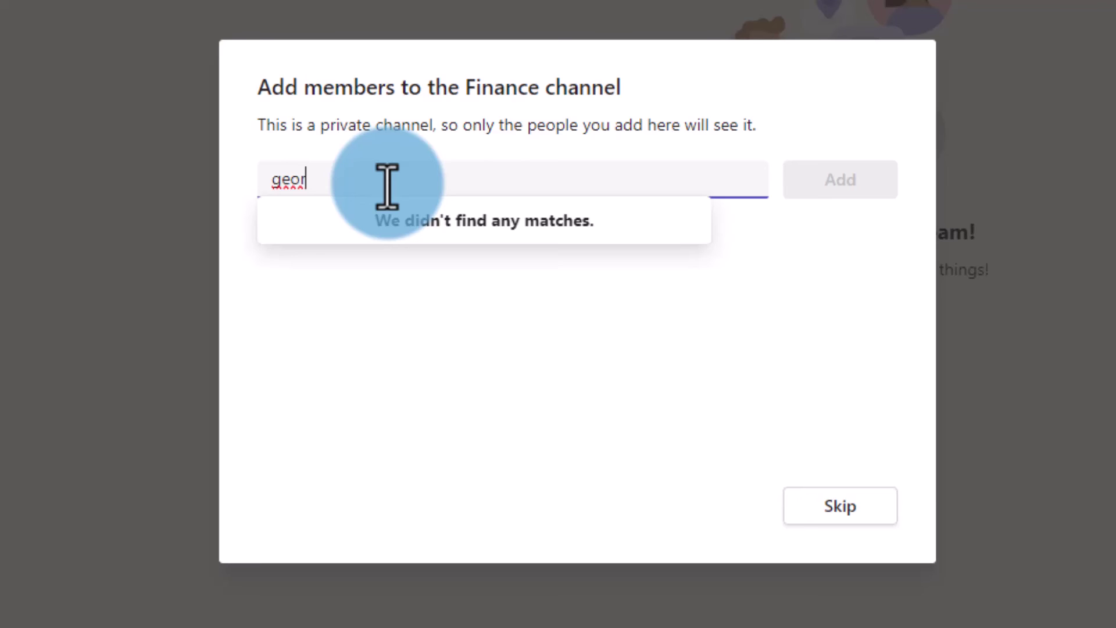
pyautogui.press('BackSpace')
pyautogui.press('BackSpace')
pyautogui.press('BackSpace')
pyautogui.press('BackSpace')
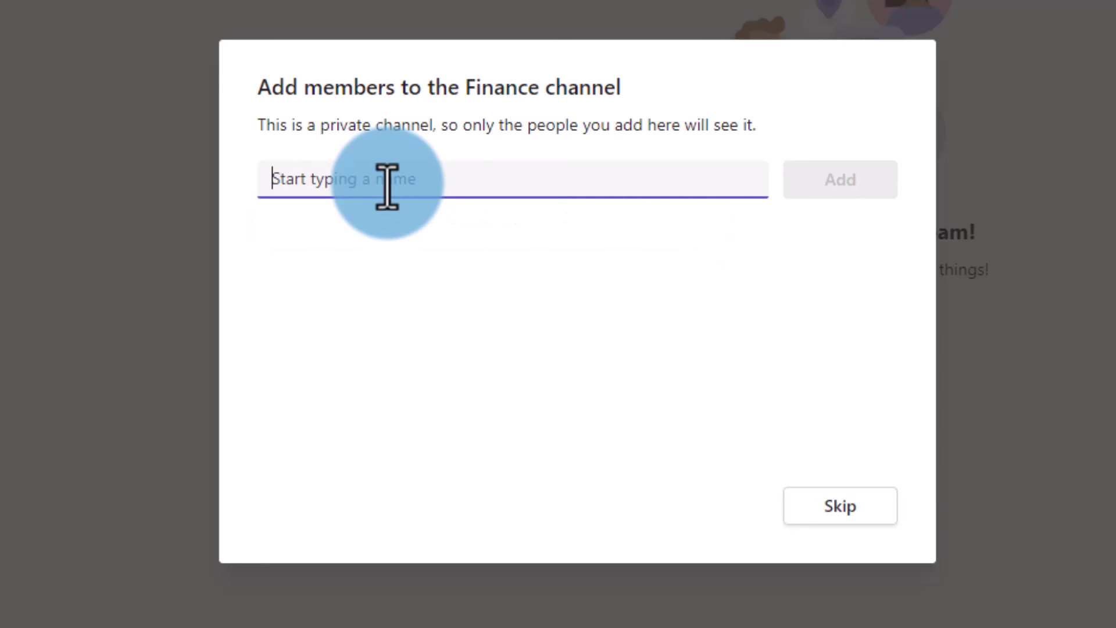
pyautogui.click(838, 511)
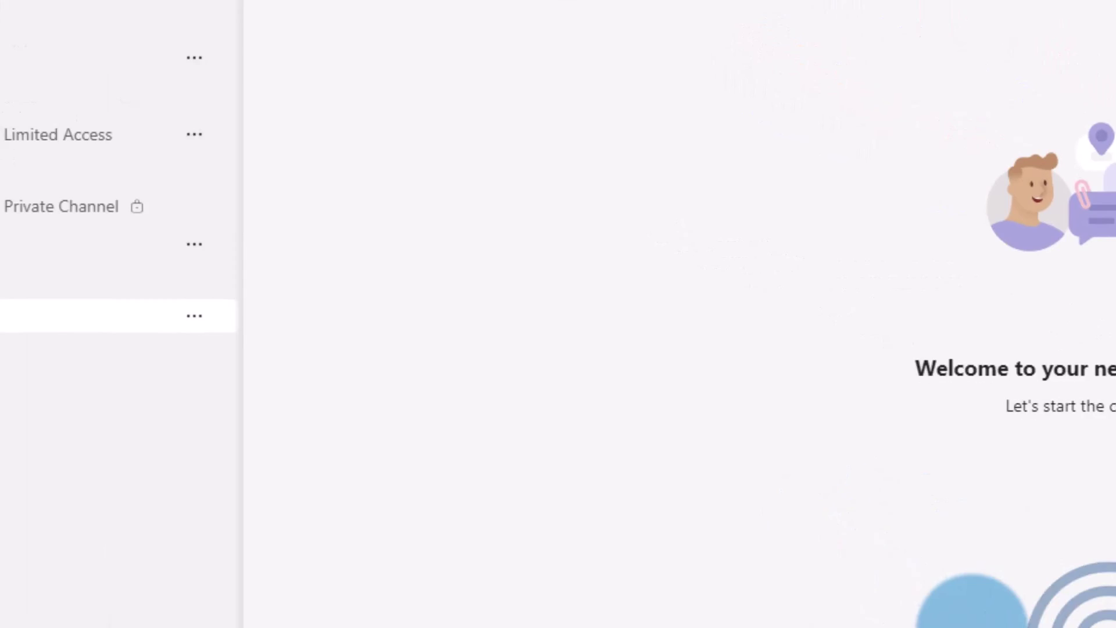